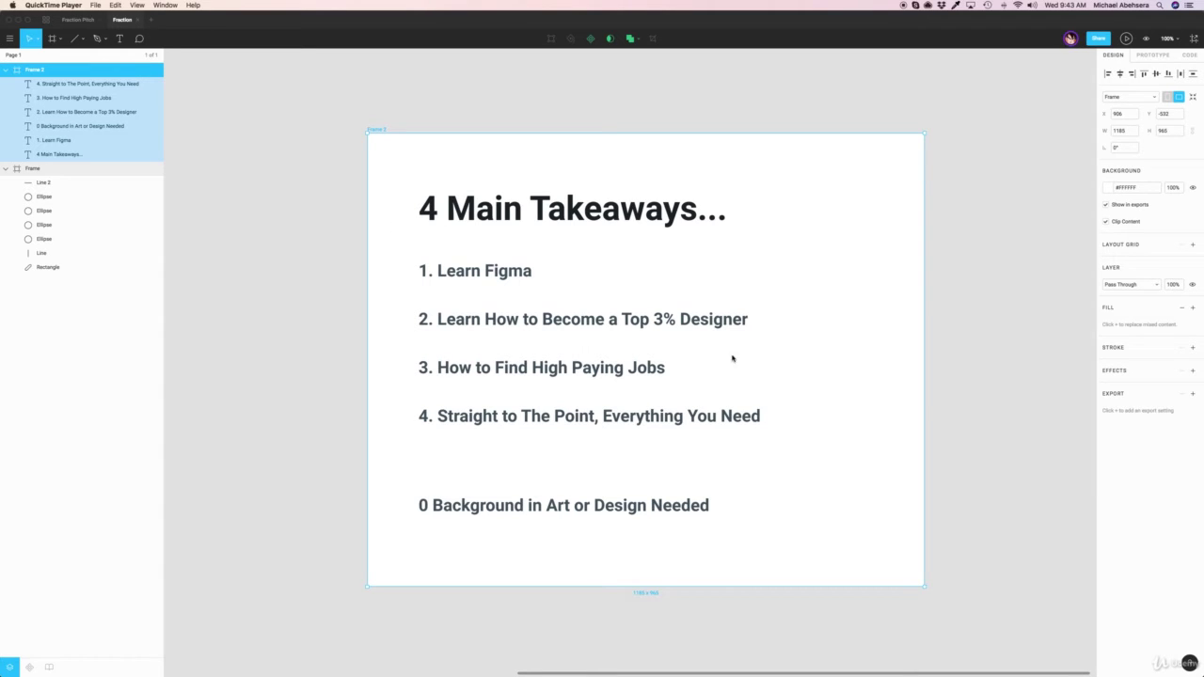
Step: Bring Figma forward and select the '1. Learn Figma' text layer on the slide
left_click(474, 273)
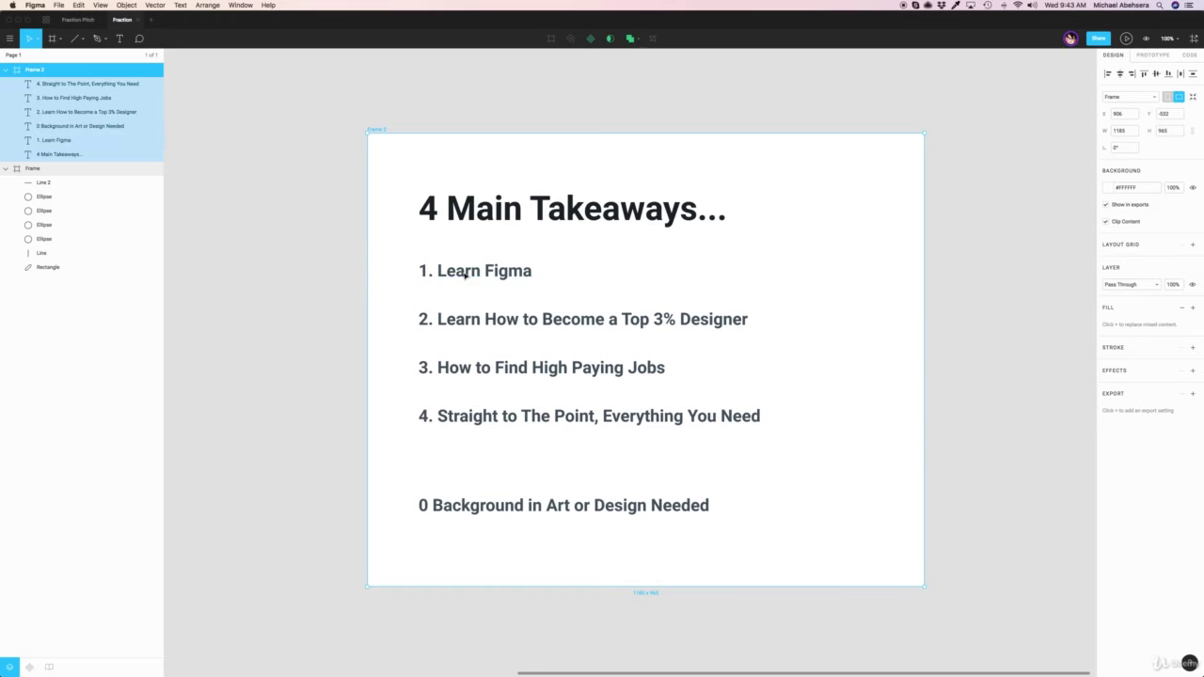
left_click(459, 275)
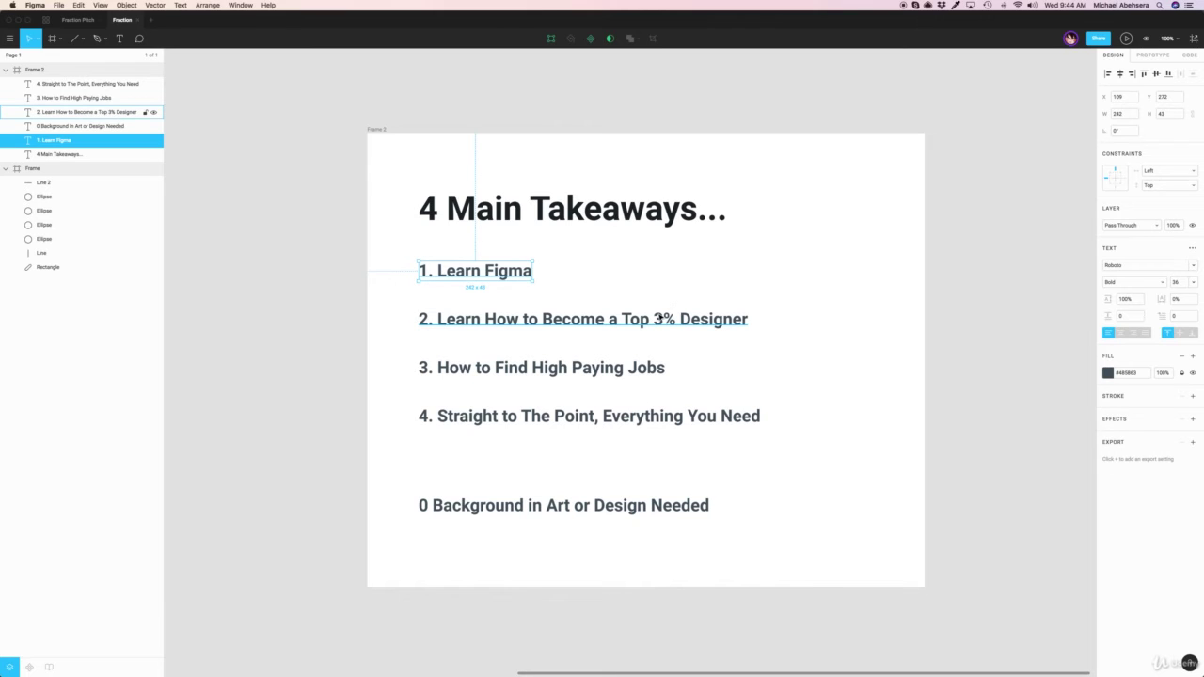
Step: Select the '2. Learn How to Become a Top 3% Designer' text layer
left_click(659, 318)
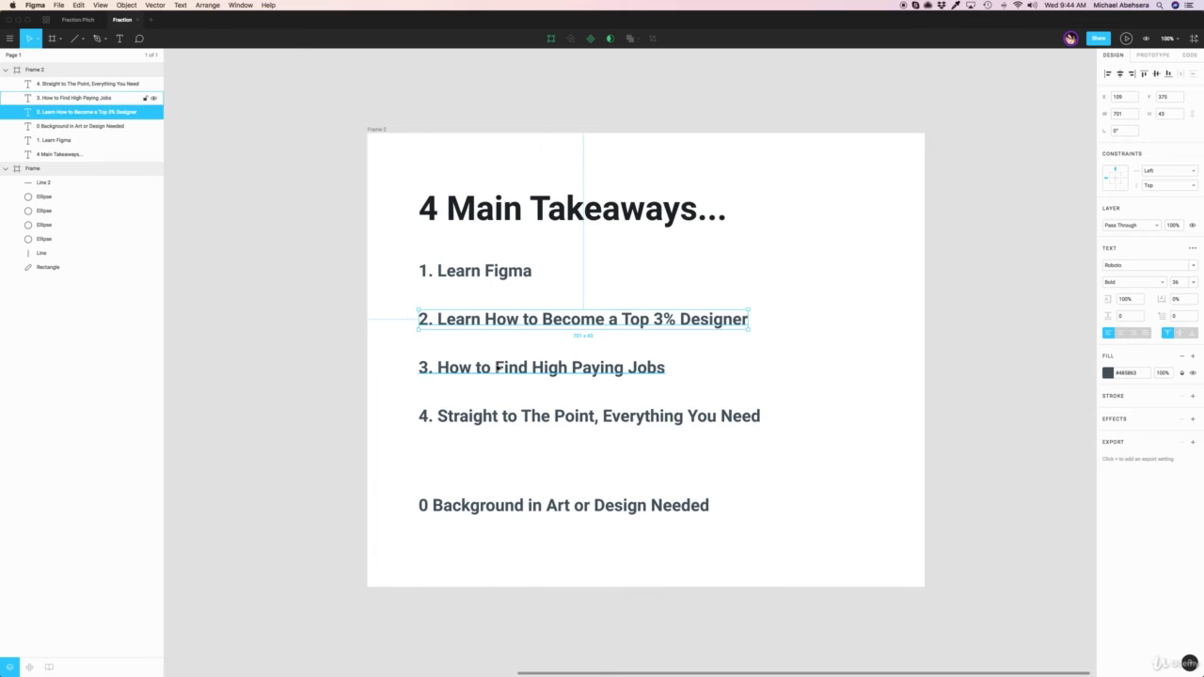
Step: Select the '3. How to Find High Paying Jobs' text layer
left_click(442, 372)
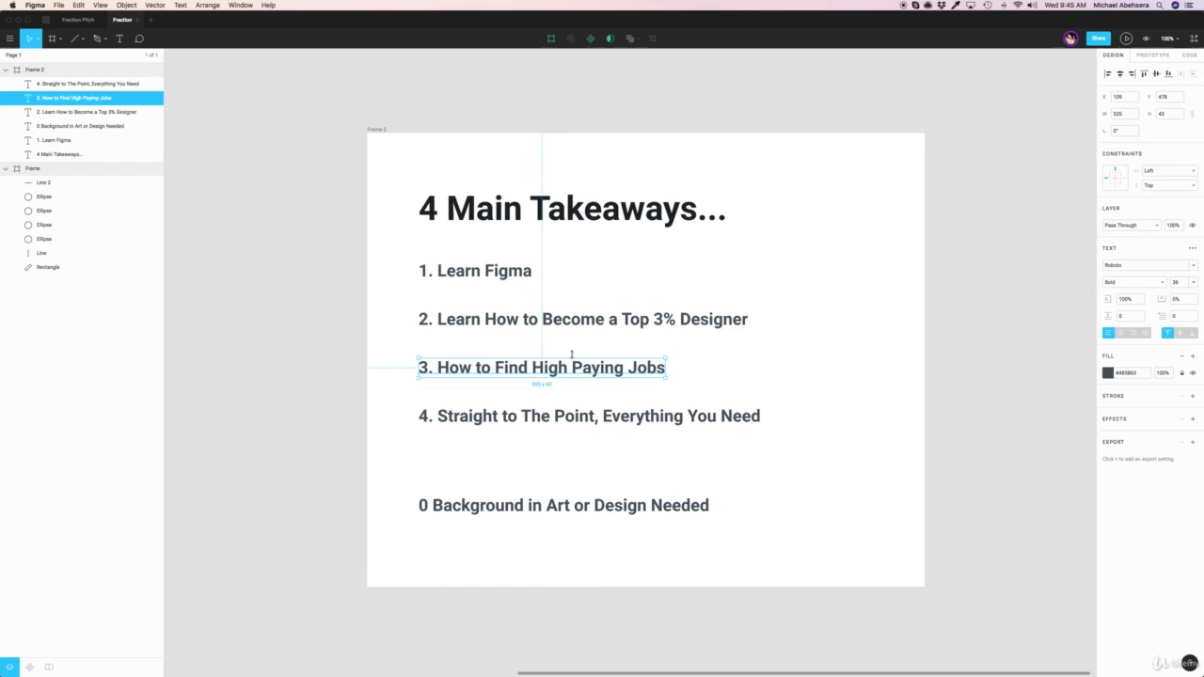
Step: Select the '4. Straight to The Point' text layer, then deselect it on empty canvas
left_click(568, 424)
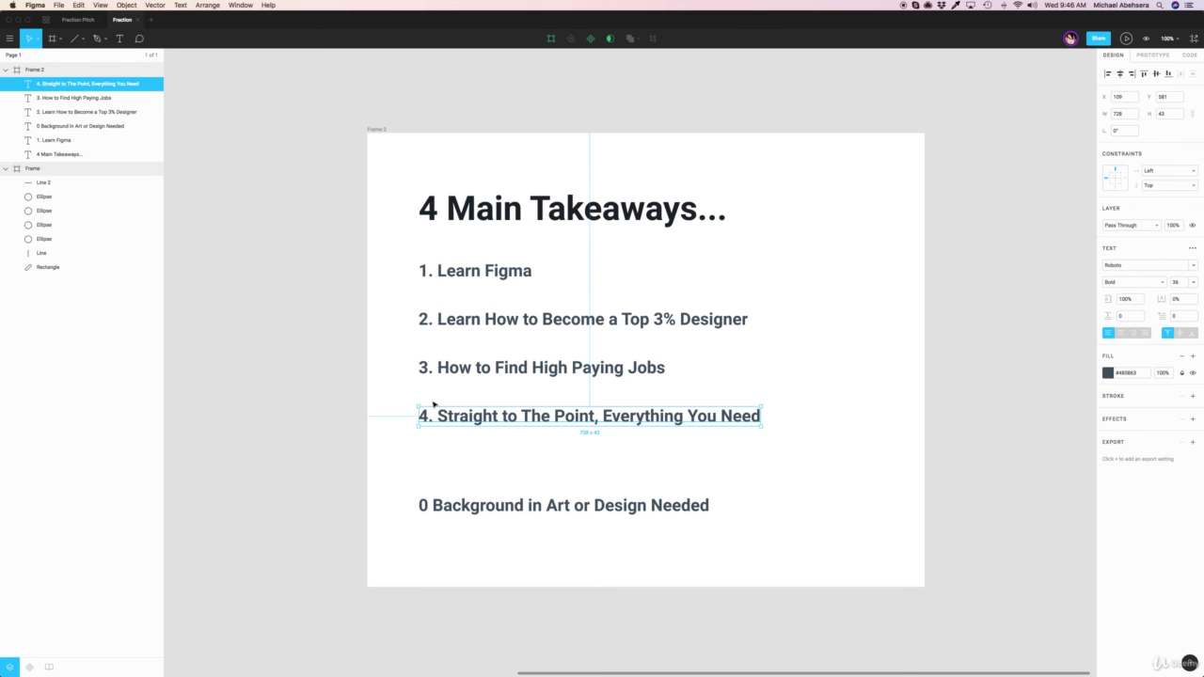
left_click(387, 374)
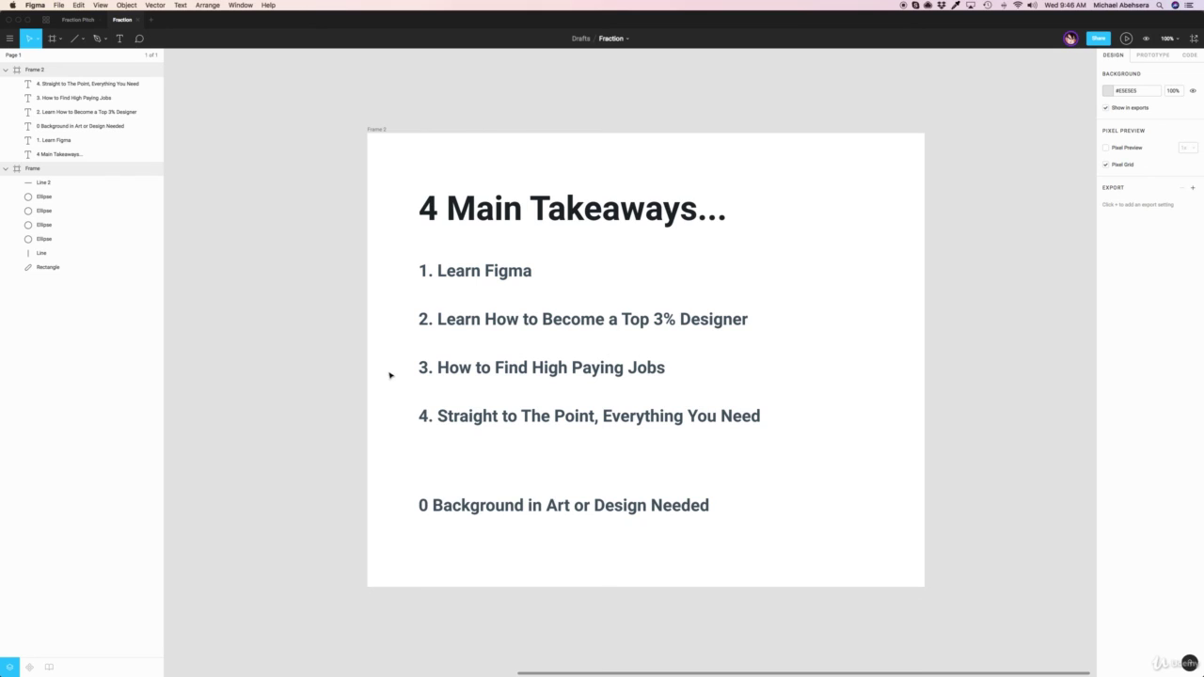